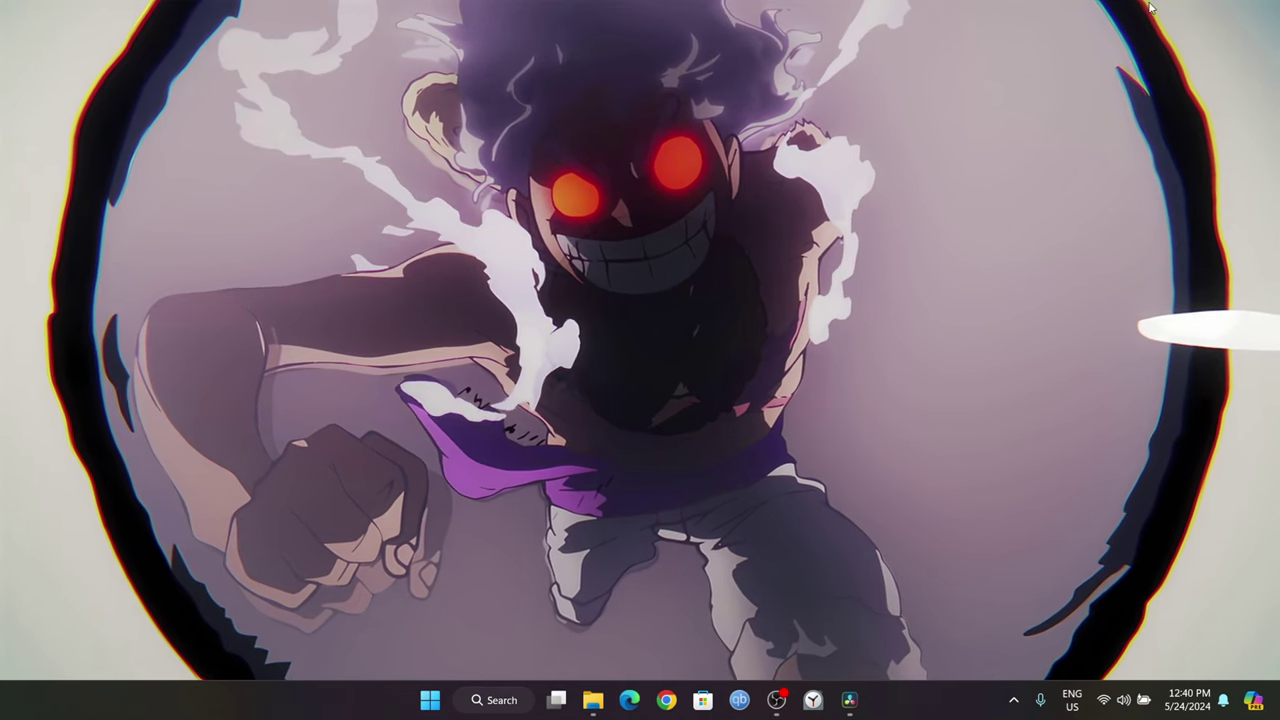
# On drive D, look inside the Assets folder at its BG, Elements and Sound subfolders, then return to drive D.
pyautogui.click(593, 700)
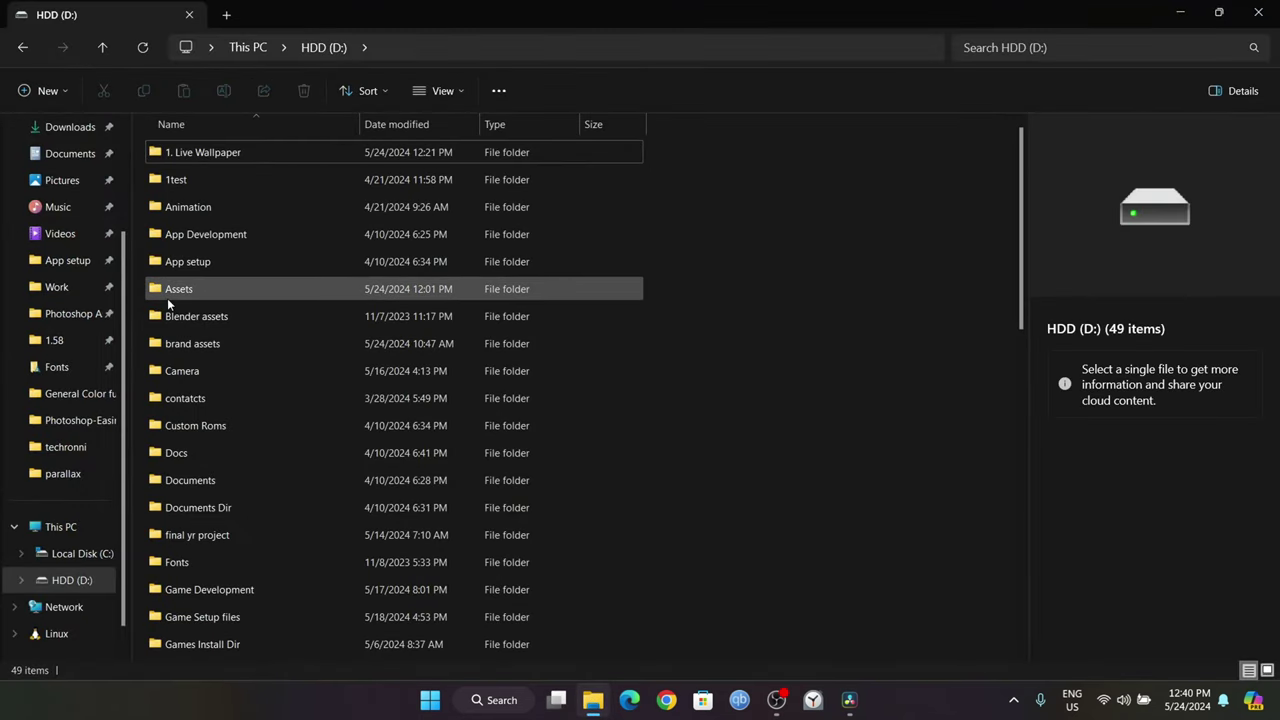
pyautogui.moveTo(167, 298)
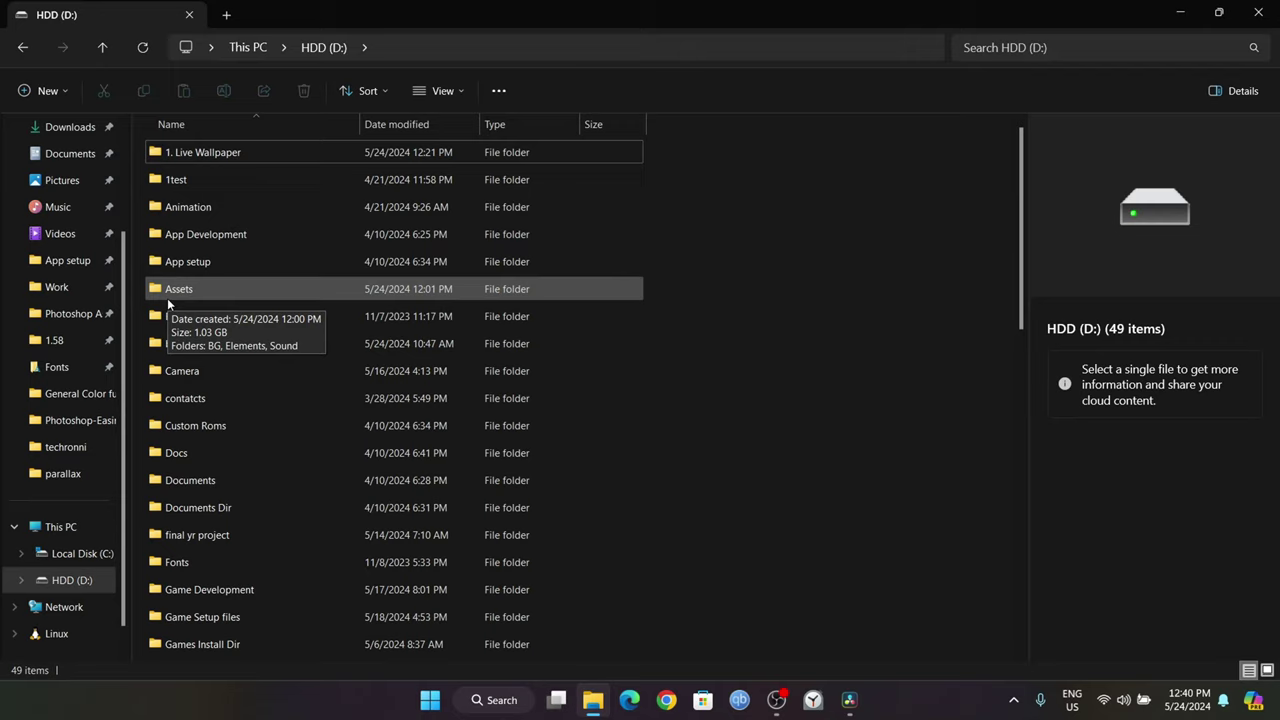
pyautogui.click(167, 298)
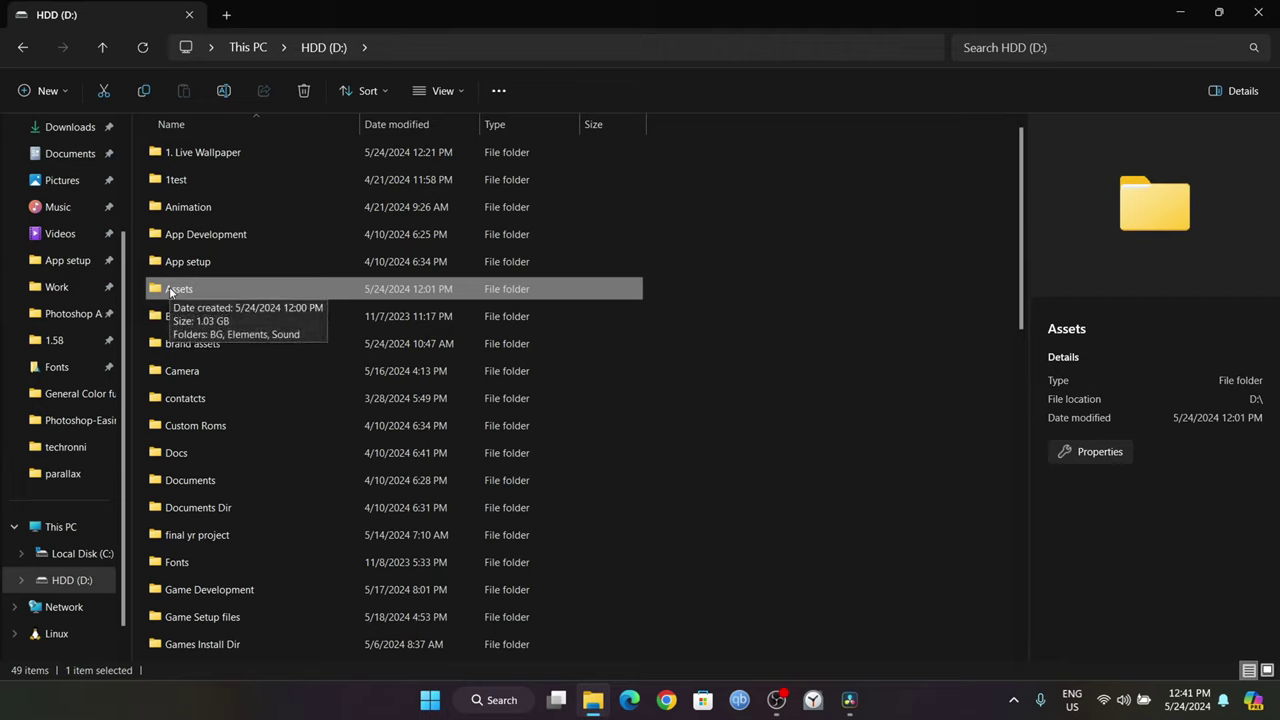
pyautogui.doubleClick(171, 290)
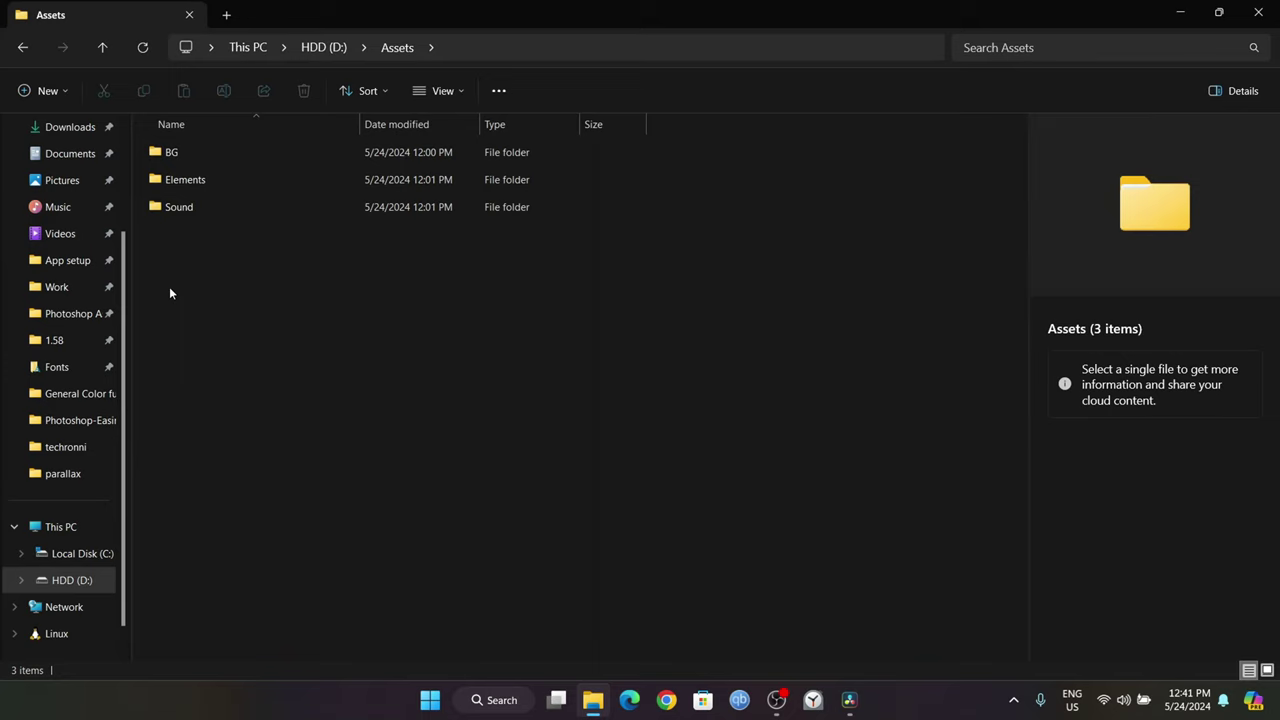
pyautogui.click(316, 49)
pyautogui.moveTo(197, 293)
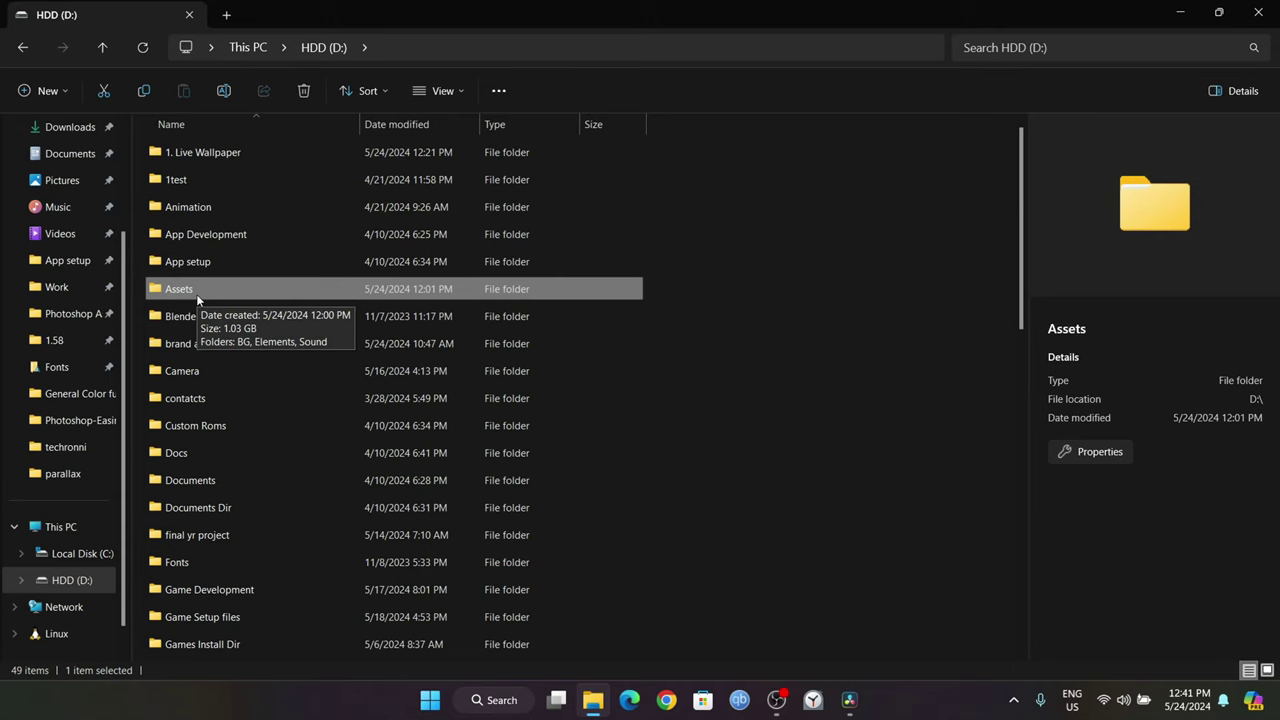
# In Resolve, turn on Show Power Bins from the media pool's options menu.
pyautogui.click(852, 708)
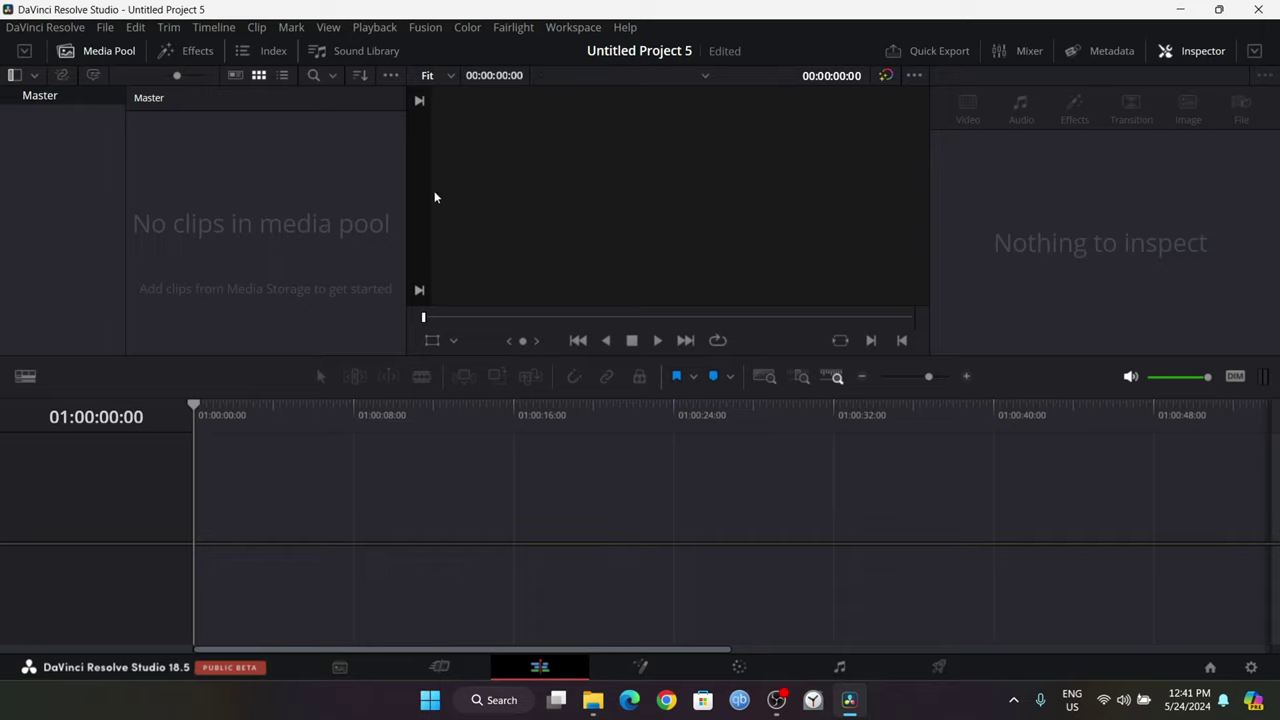
pyautogui.click(103, 48)
pyautogui.click(103, 48)
pyautogui.click(391, 76)
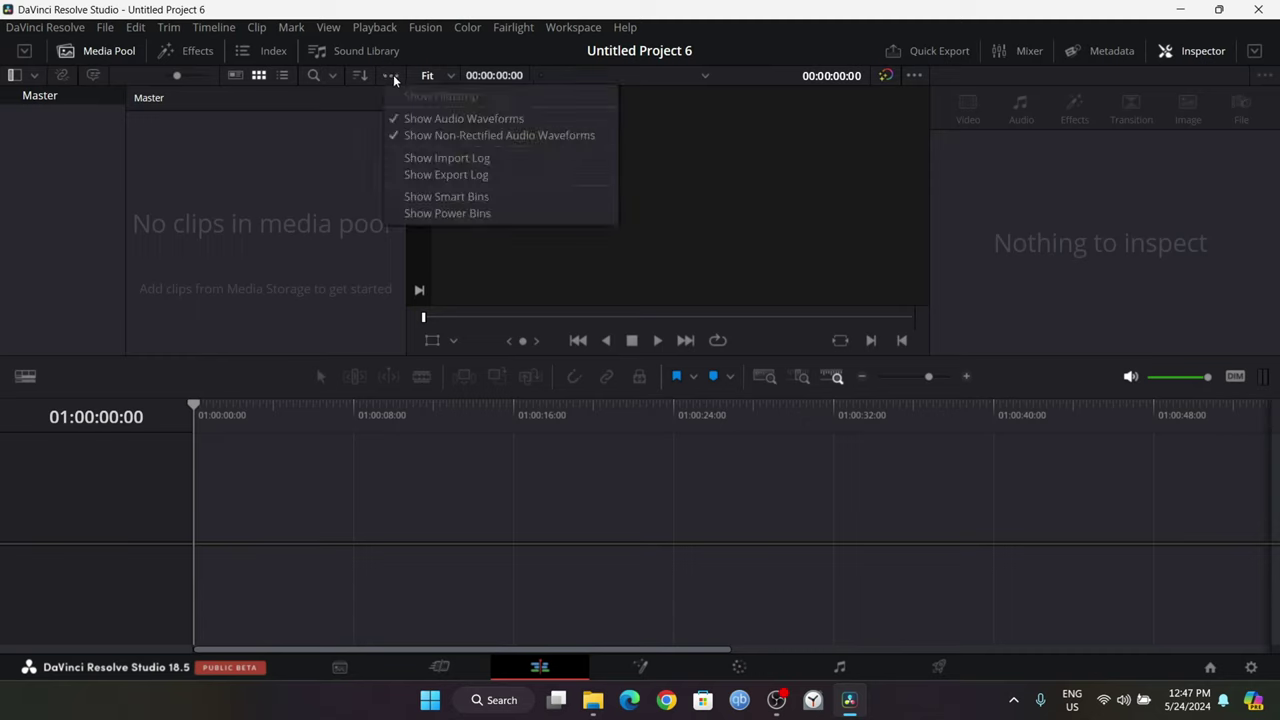
pyautogui.click(417, 215)
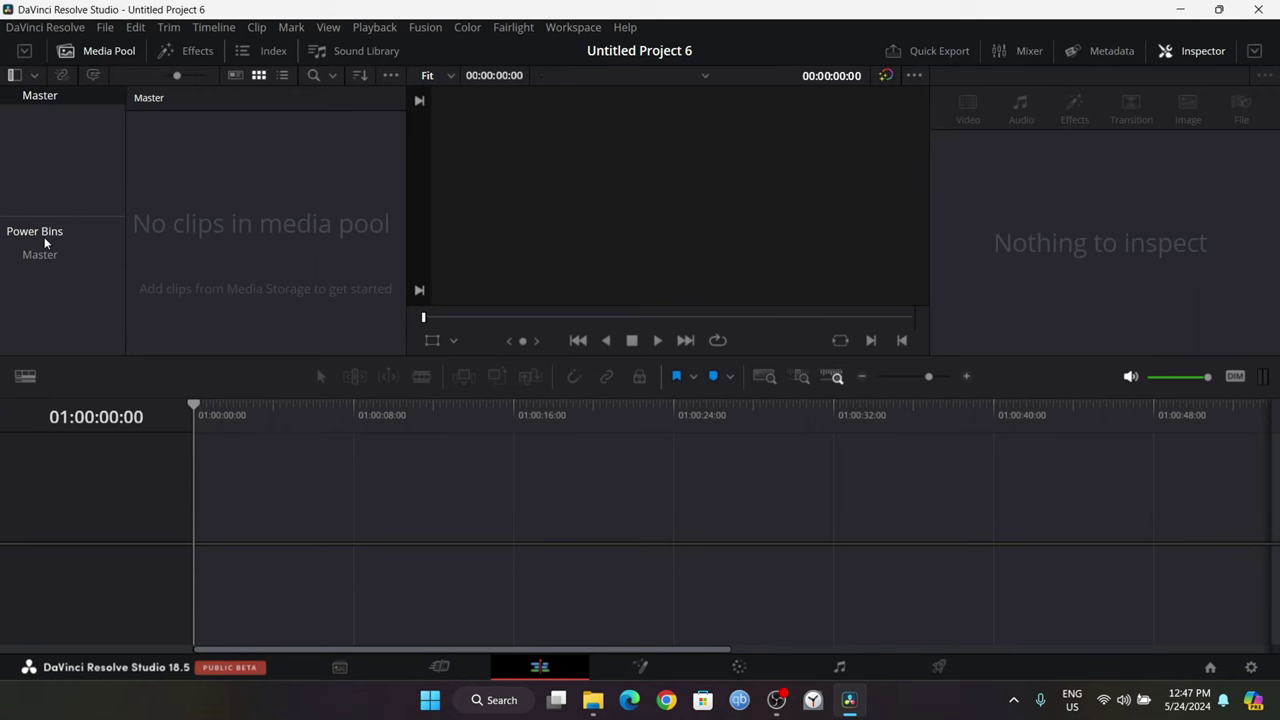
# Open the empty Master bin under Power Bins in Resolve's media pool.
pyautogui.click(593, 703)
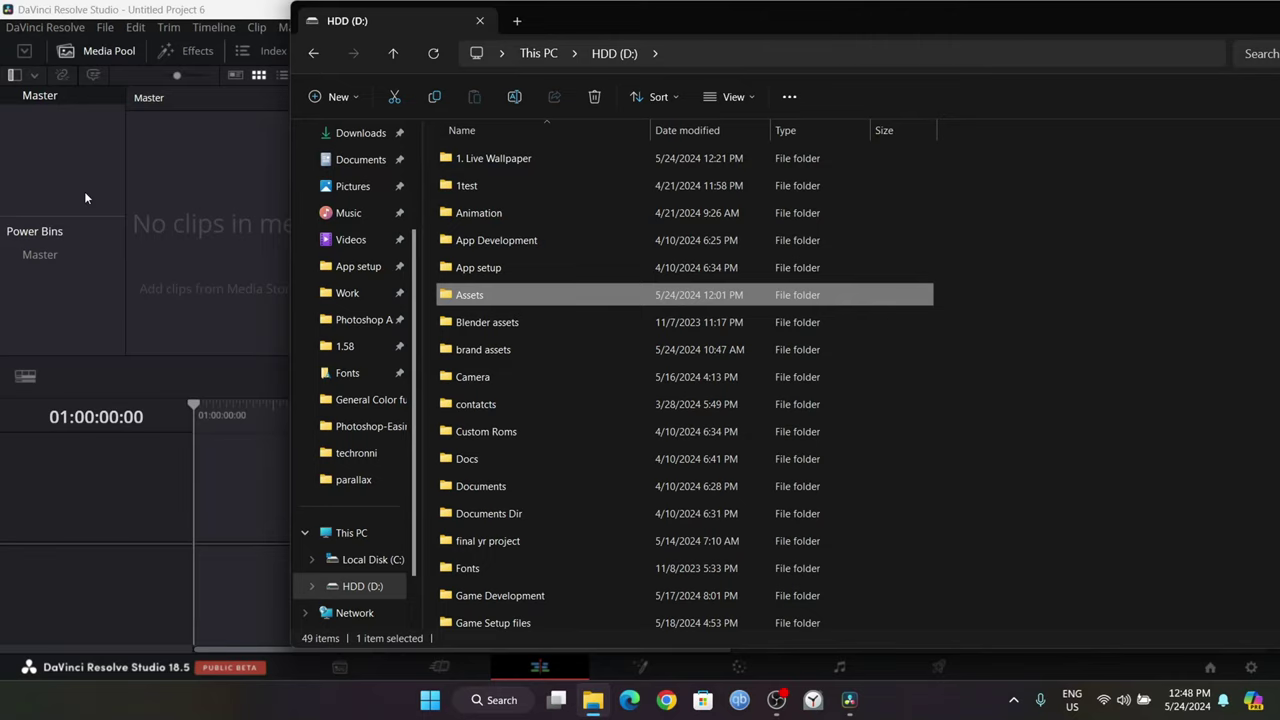
pyautogui.click(84, 197)
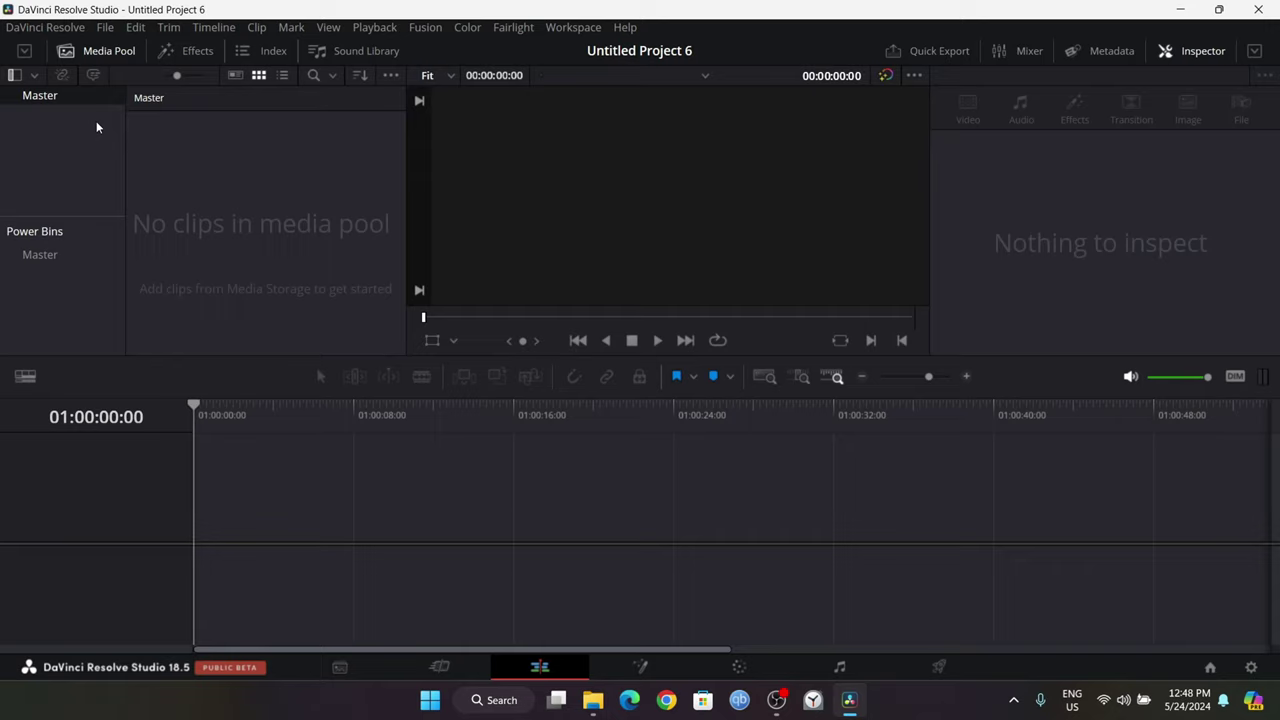
pyautogui.click(56, 256)
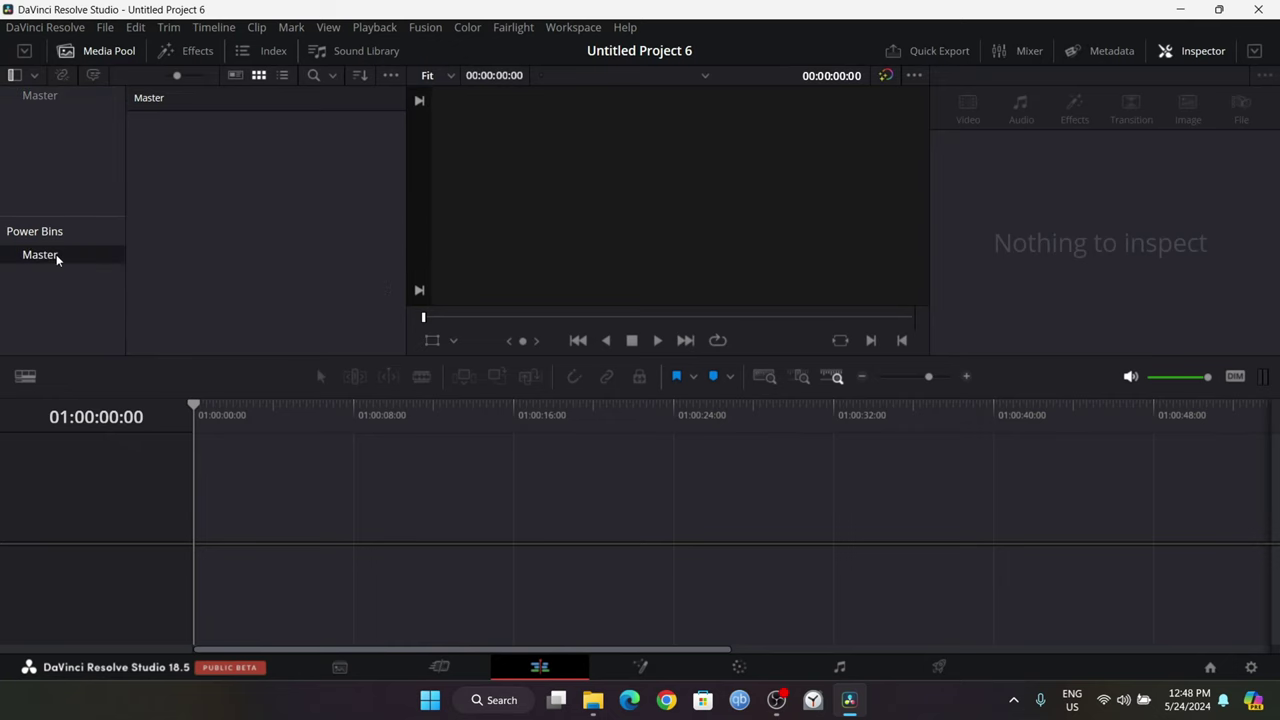
# Drag the Assets folder from drive D into Power Bins > Master.
pyautogui.click(593, 700)
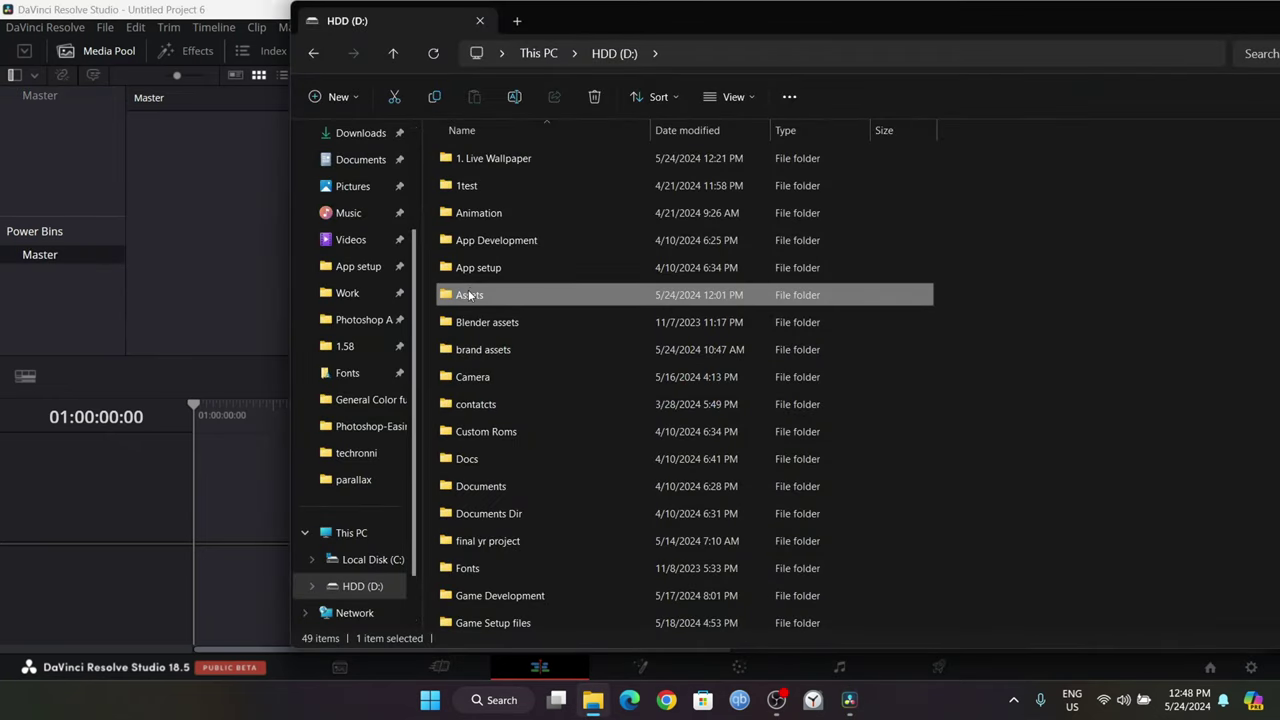
pyautogui.moveTo(469, 295)
pyautogui.mouseDown()
pyautogui.moveTo(138, 328)
pyautogui.moveTo(73, 295)
pyautogui.mouseUp()
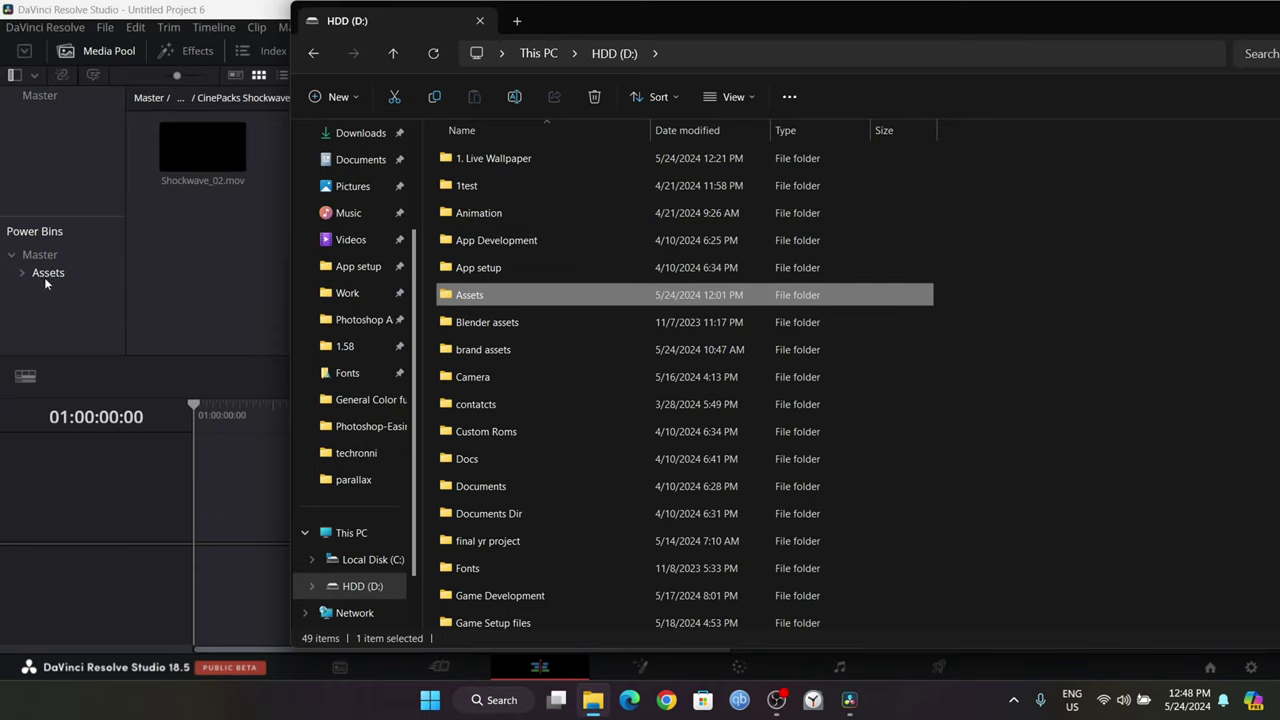
pyautogui.moveTo(44, 279); pyautogui.dragTo(33, 272)
# Put Big-waves.mp4 from Assets > BG > Motion Graphics on a new Timeline 1 and scrub into it.
pyautogui.click(25, 274)
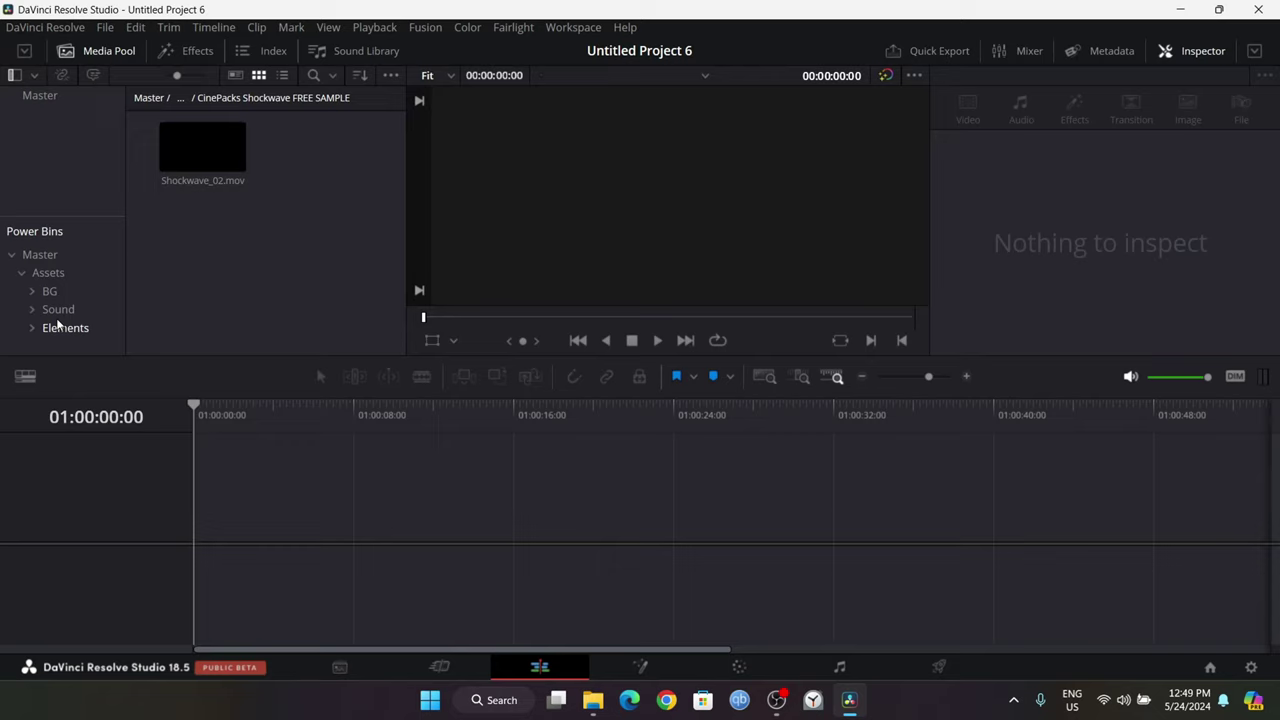
pyautogui.click(46, 291)
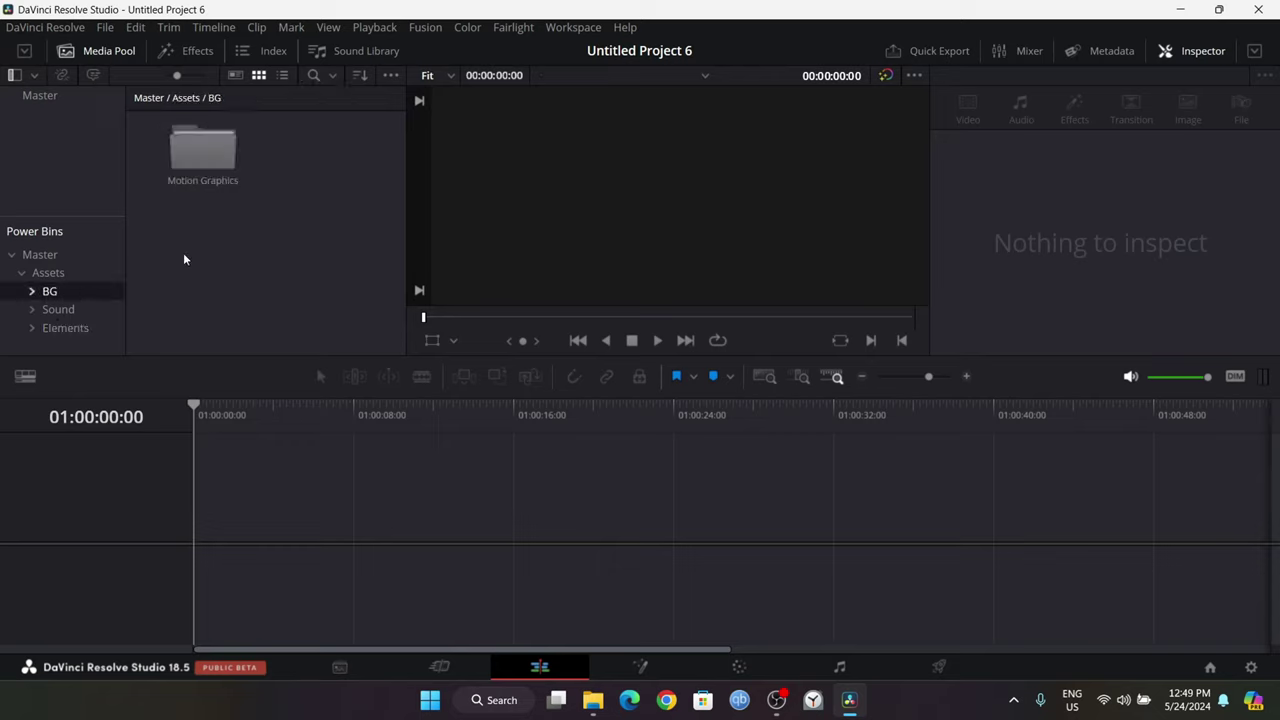
pyautogui.doubleClick(210, 146)
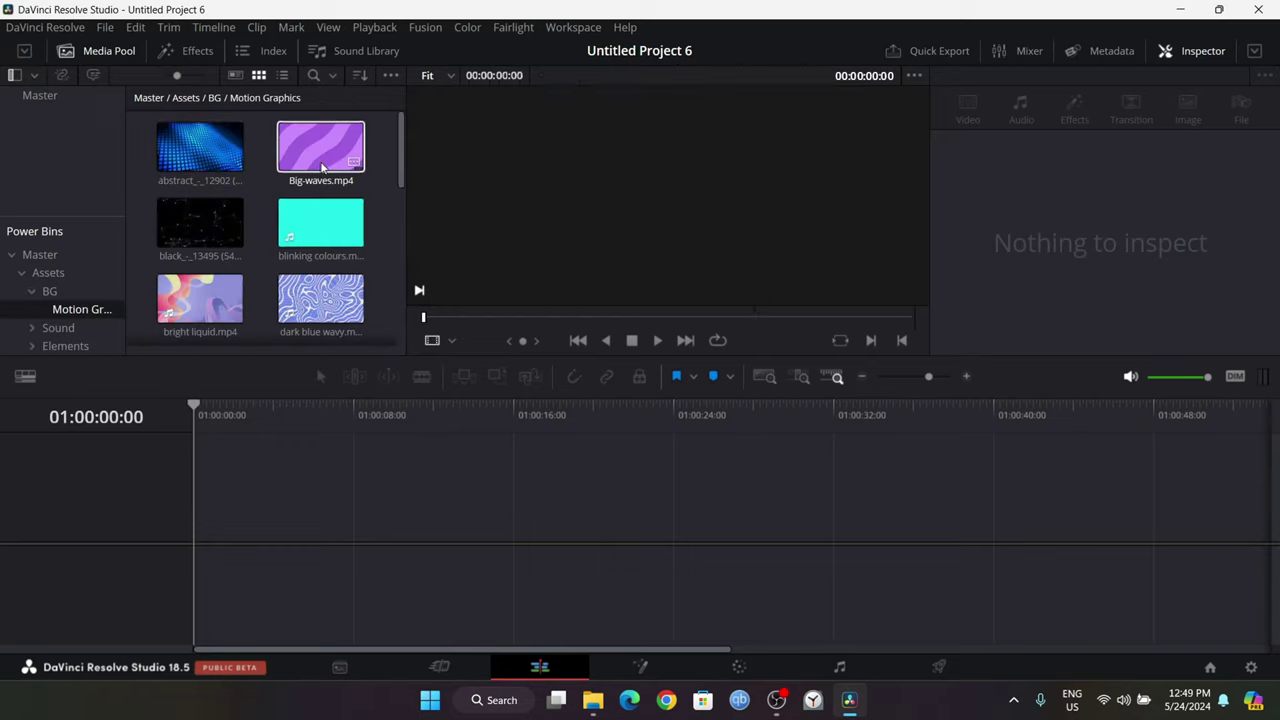
pyautogui.moveTo(322, 160); pyautogui.dragTo(378, 520)
pyautogui.click(432, 409)
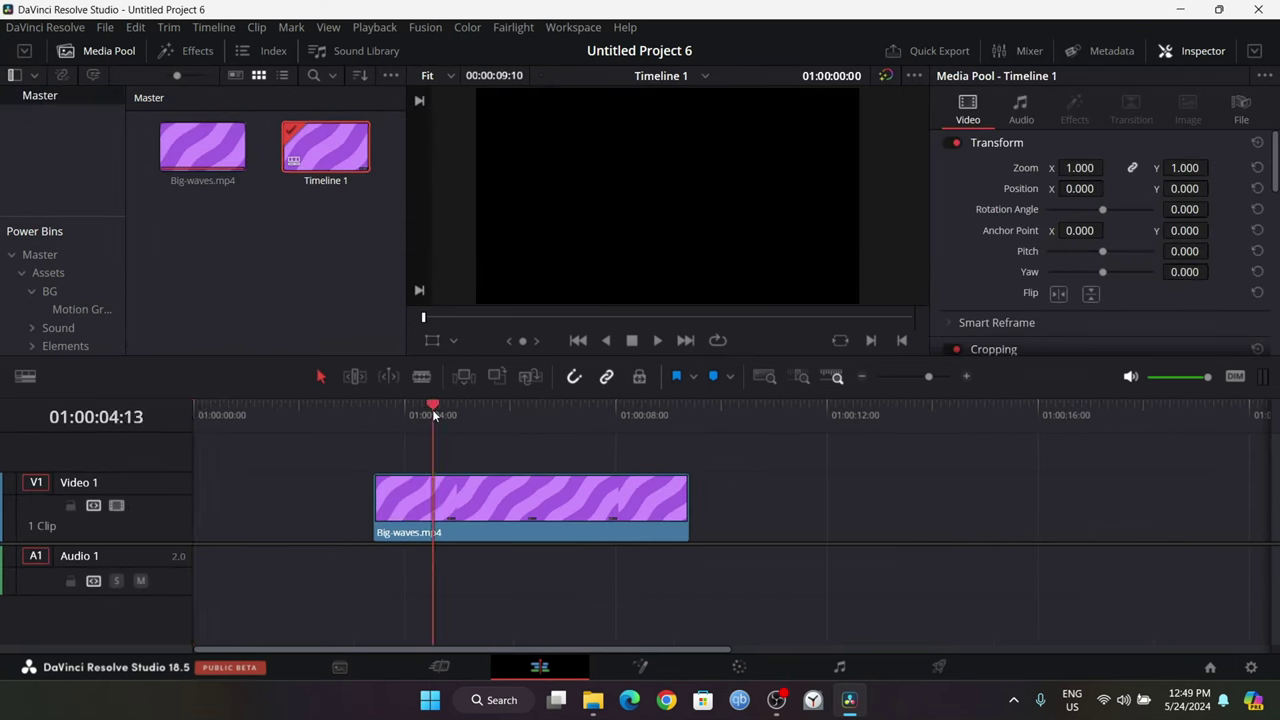
pyautogui.moveTo(432, 409); pyautogui.dragTo(556, 439)
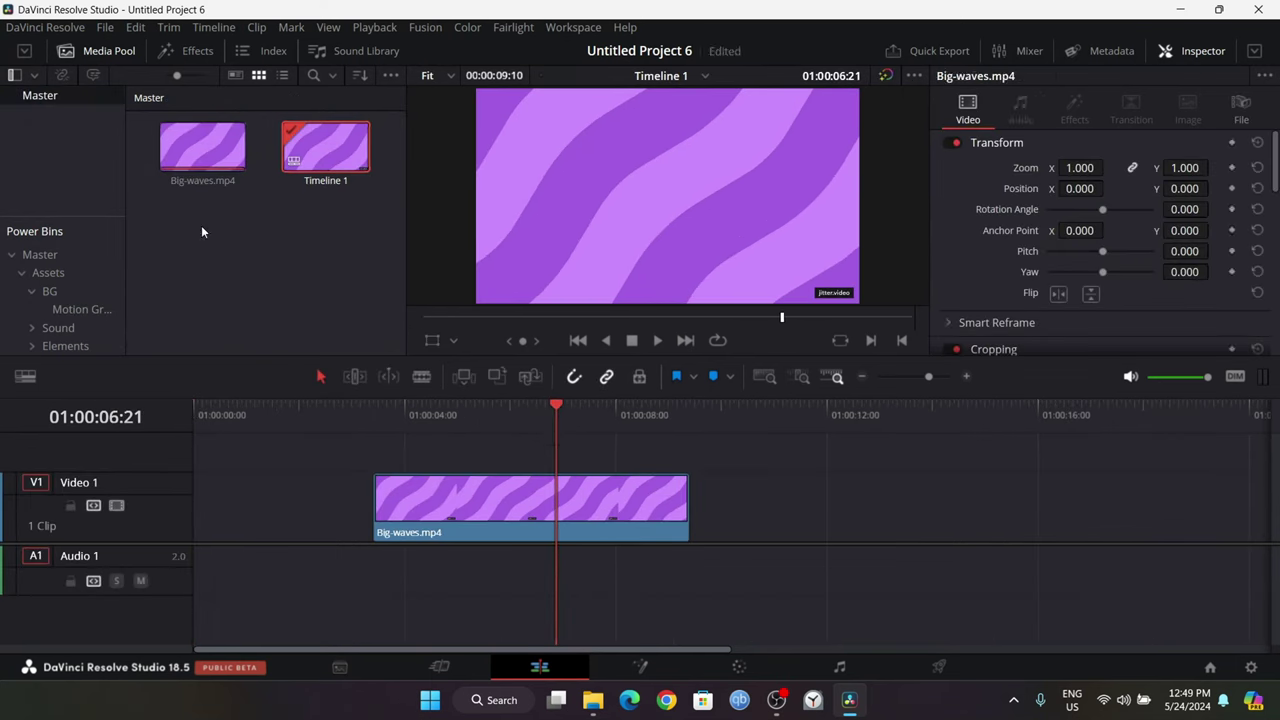
# Start Untitled Project 7 and drop Big-waves.mp4 from Assets > BG > Motion Graphics onto a new timeline.
pyautogui.click(103, 28)
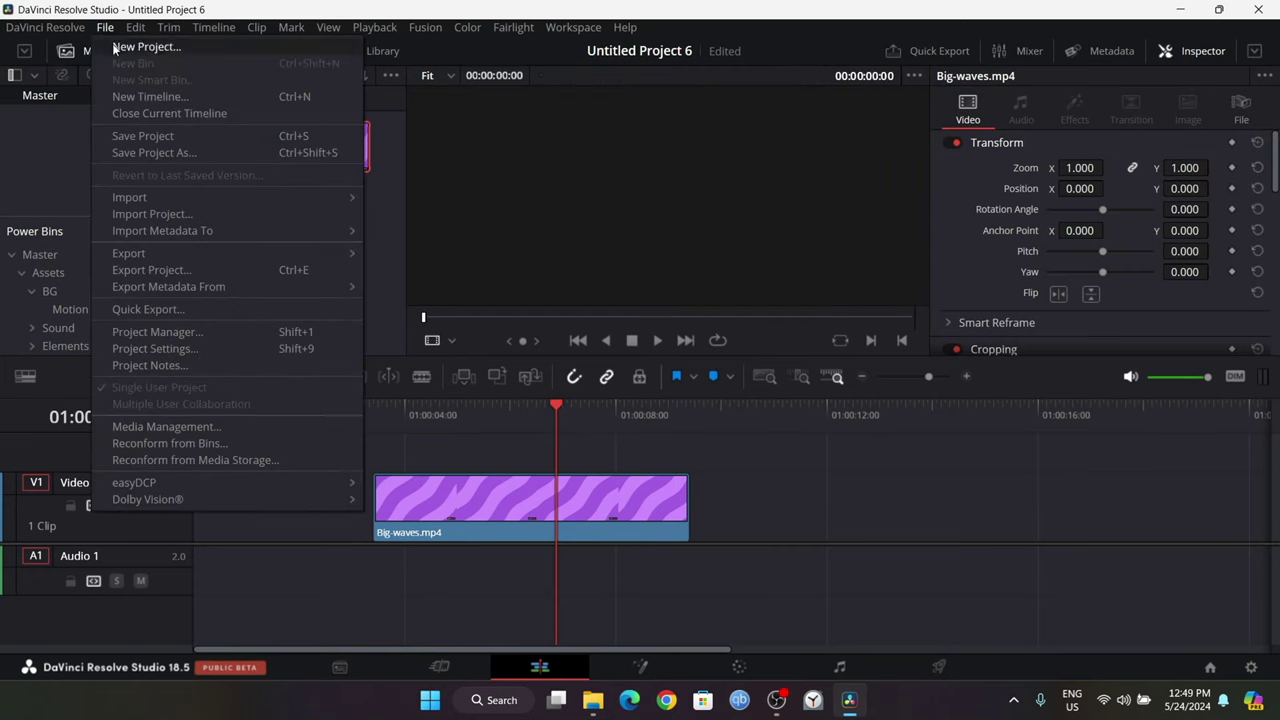
pyautogui.moveTo(138, 24)
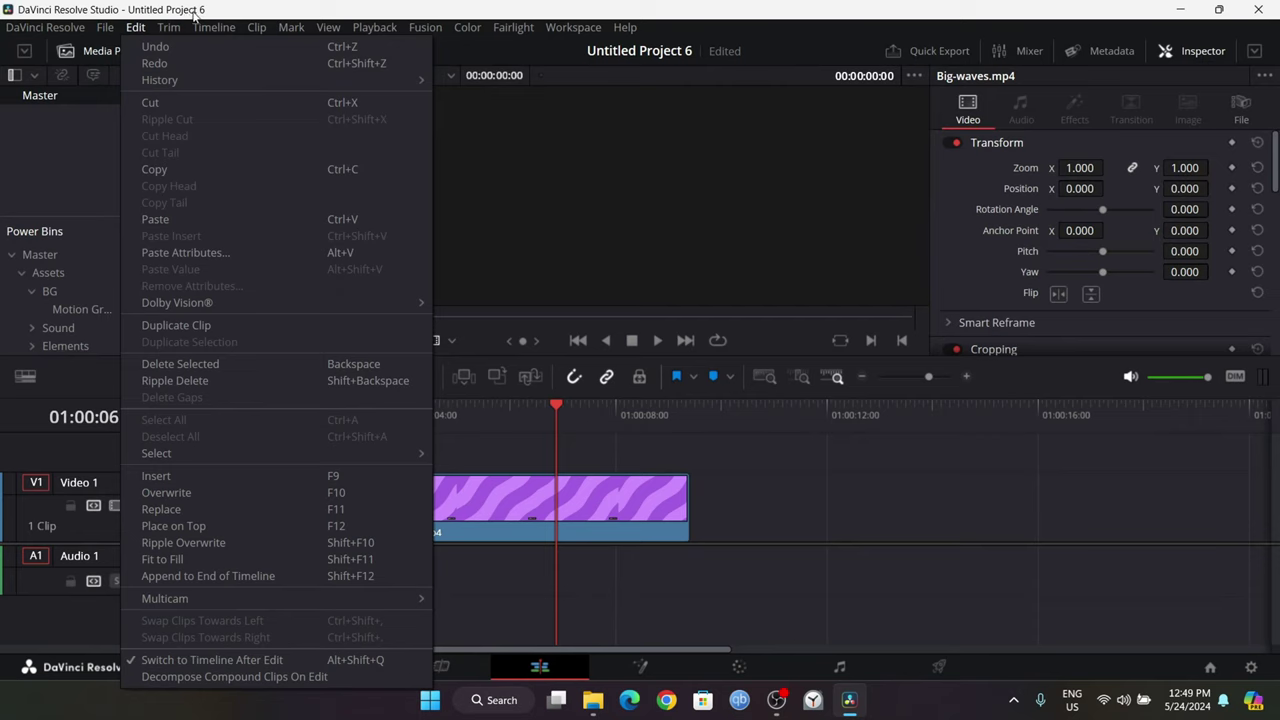
pyautogui.click(136, 27)
pyautogui.click(110, 30)
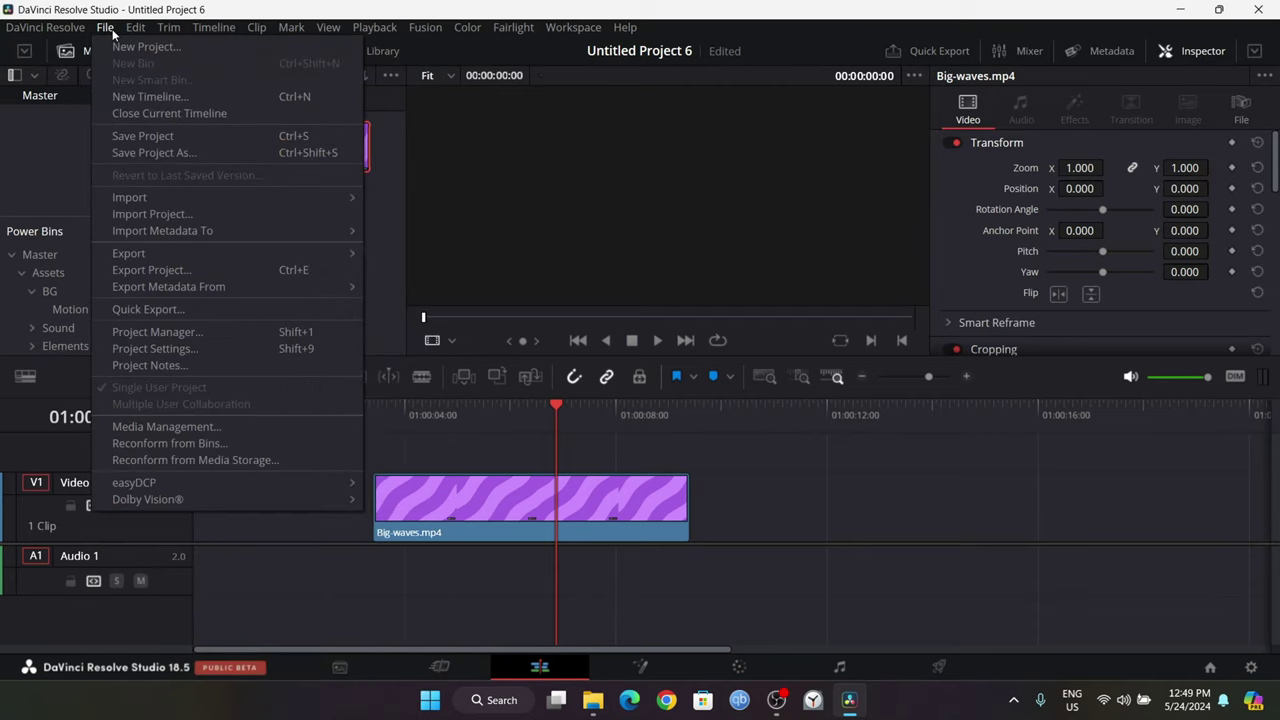
pyautogui.click(108, 28)
pyautogui.click(108, 28)
pyautogui.click(125, 46)
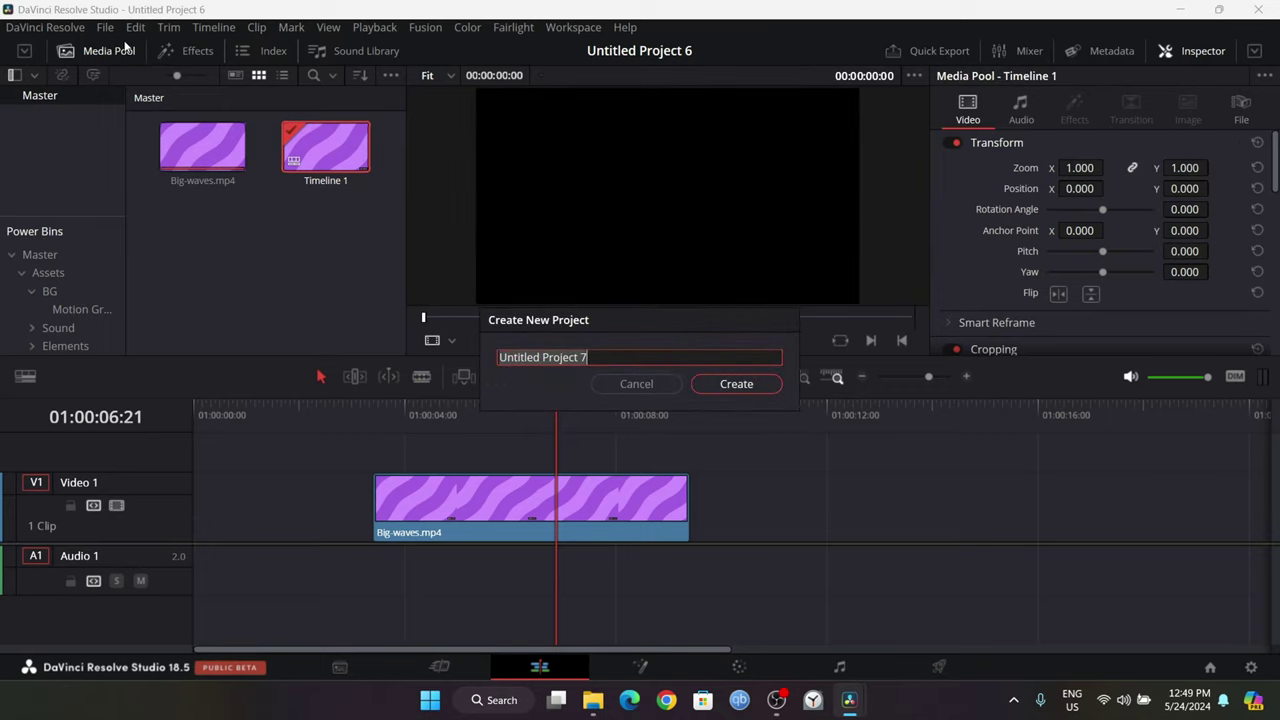
pyautogui.click(742, 384)
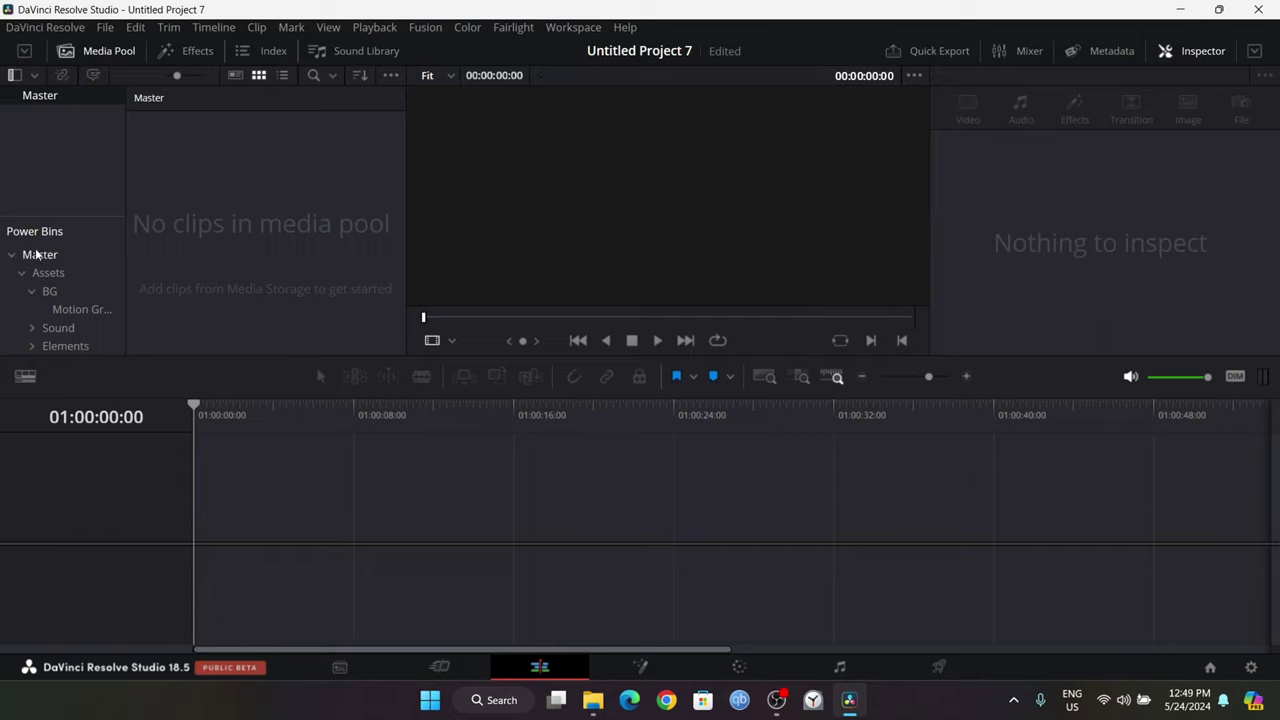
pyautogui.click(61, 309)
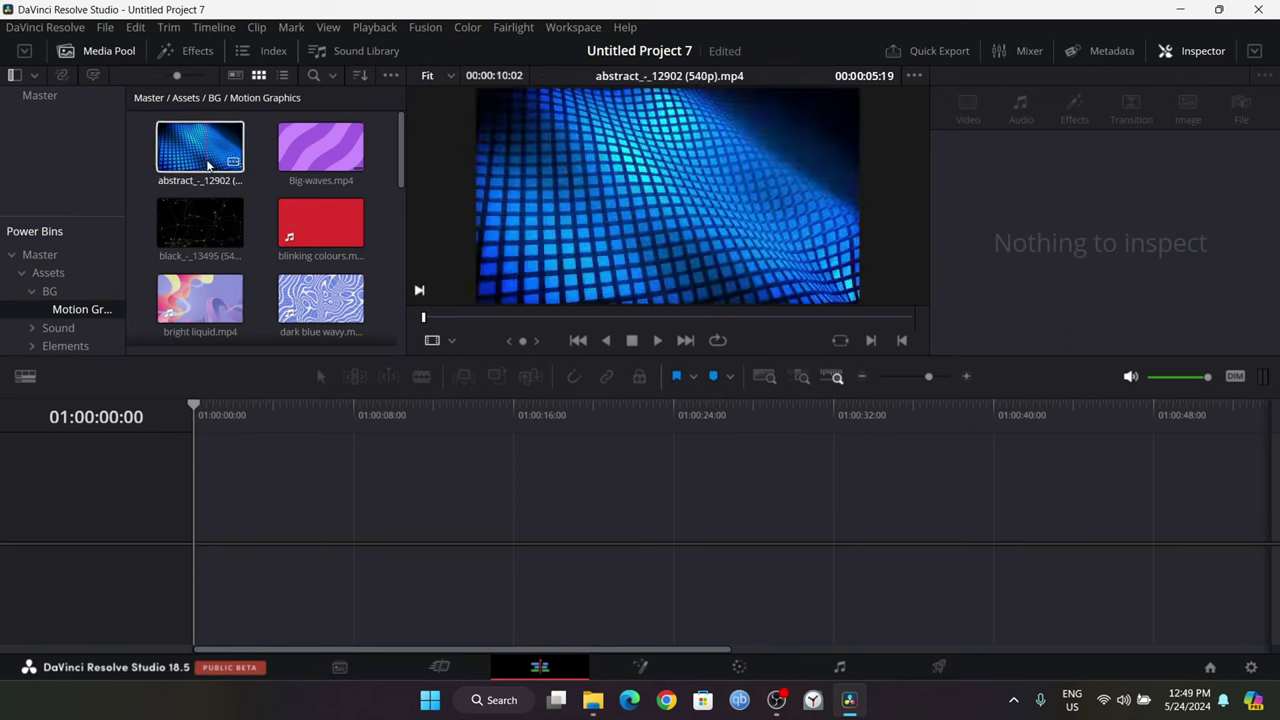
pyautogui.moveTo(321, 139); pyautogui.dragTo(494, 500)
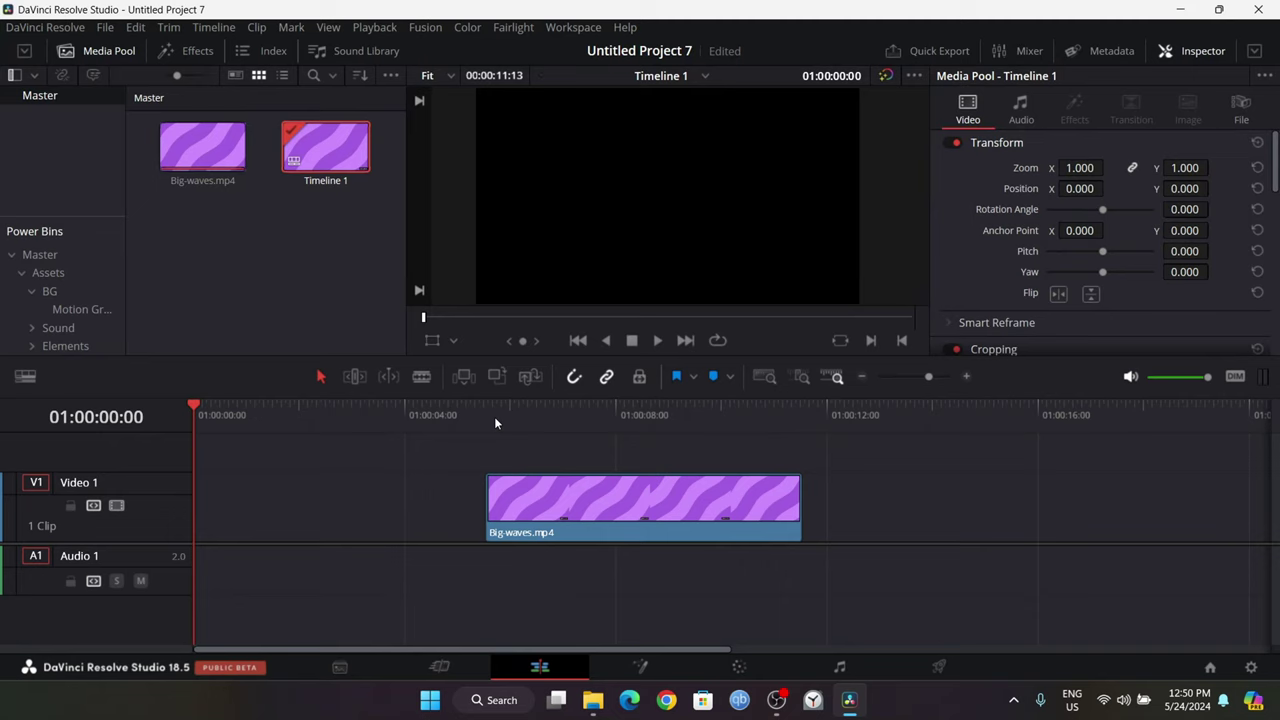
# Minimize Resolve with Win+D to reveal the desktop.
pyautogui.press('super+d')
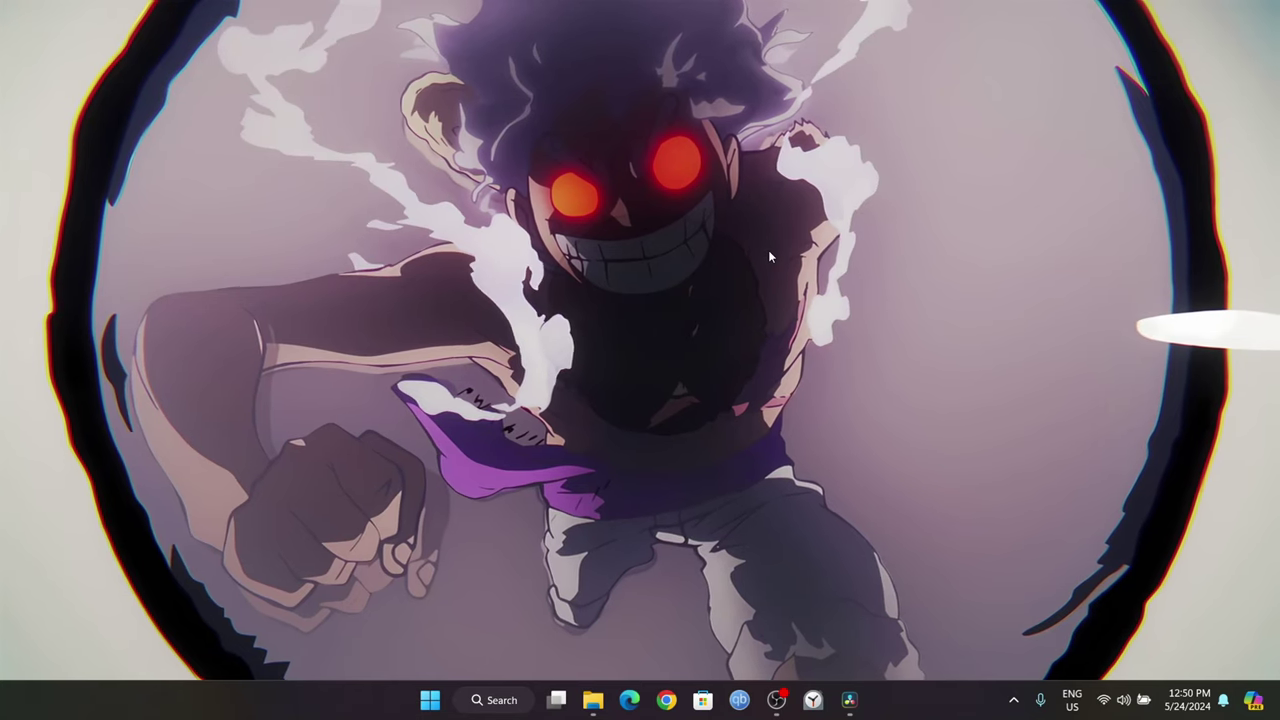